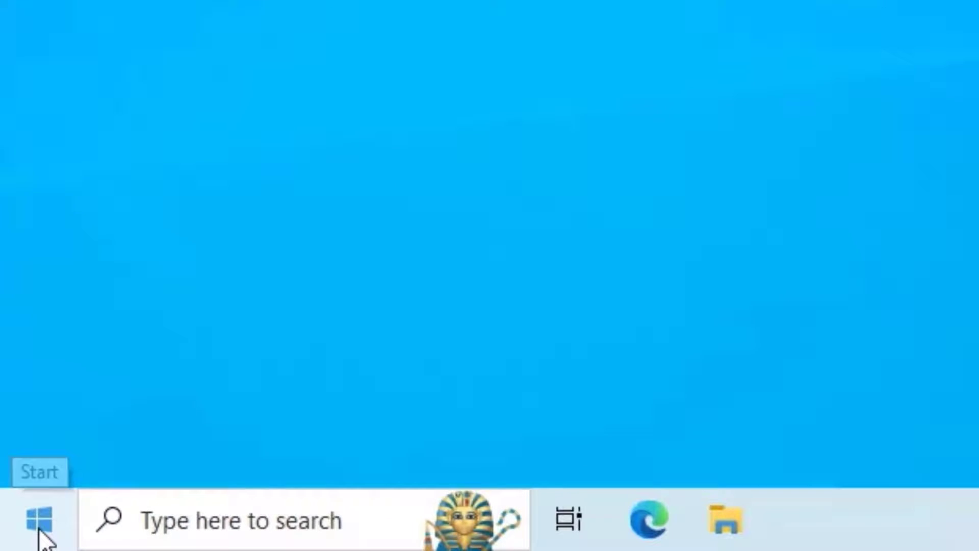
# Open Disk Management and look over the partitions on Disk 0, ending with the C: partition selected.
pyautogui.rightClick(41, 536)
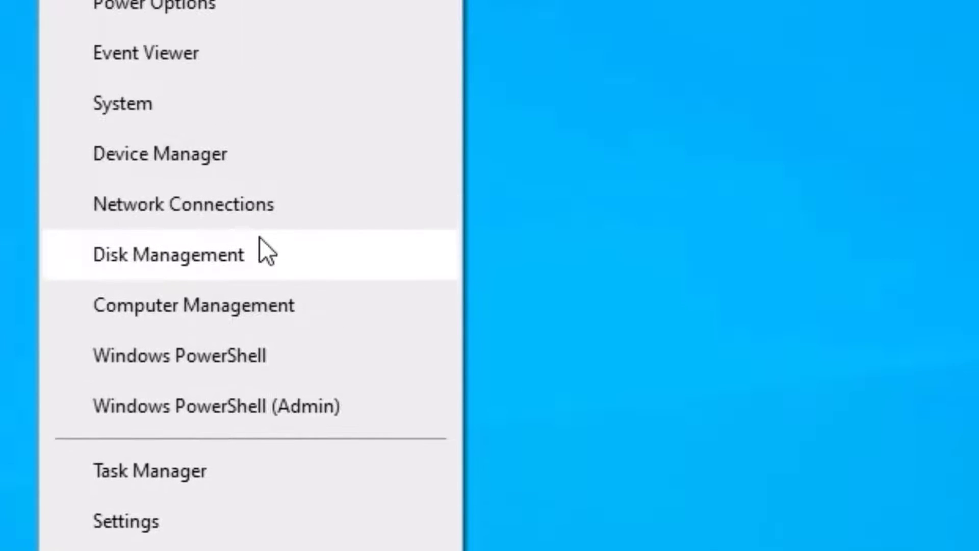
pyautogui.click(259, 238)
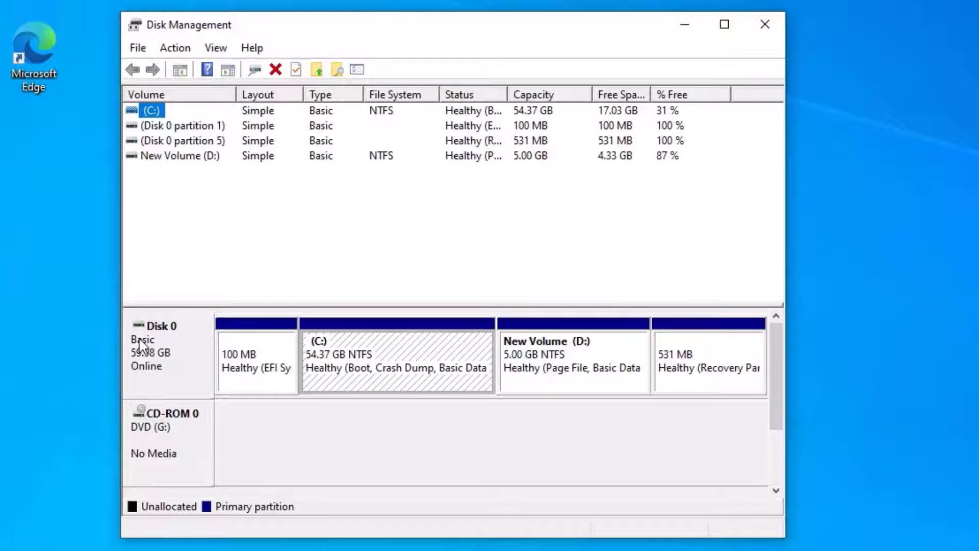
pyautogui.click(581, 359)
pyautogui.click(705, 359)
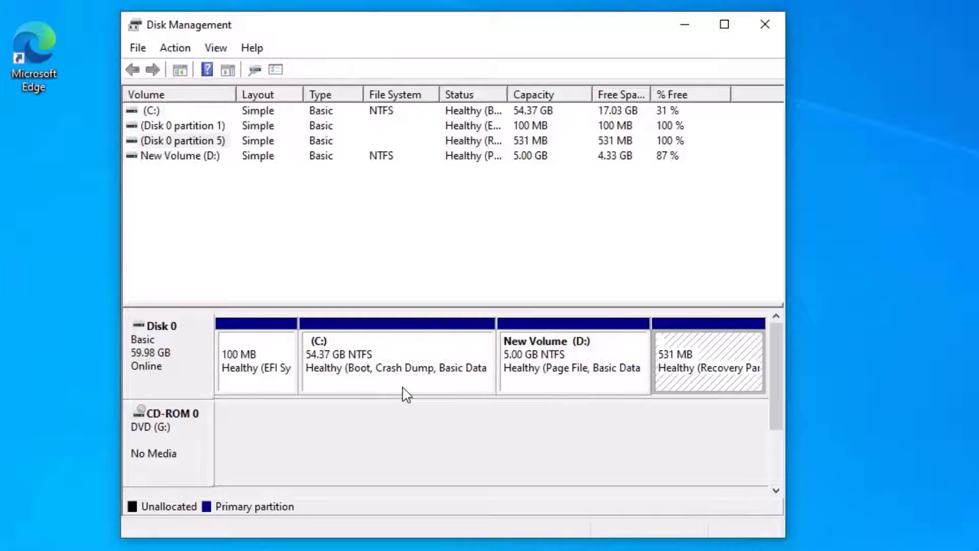
pyautogui.click(405, 390)
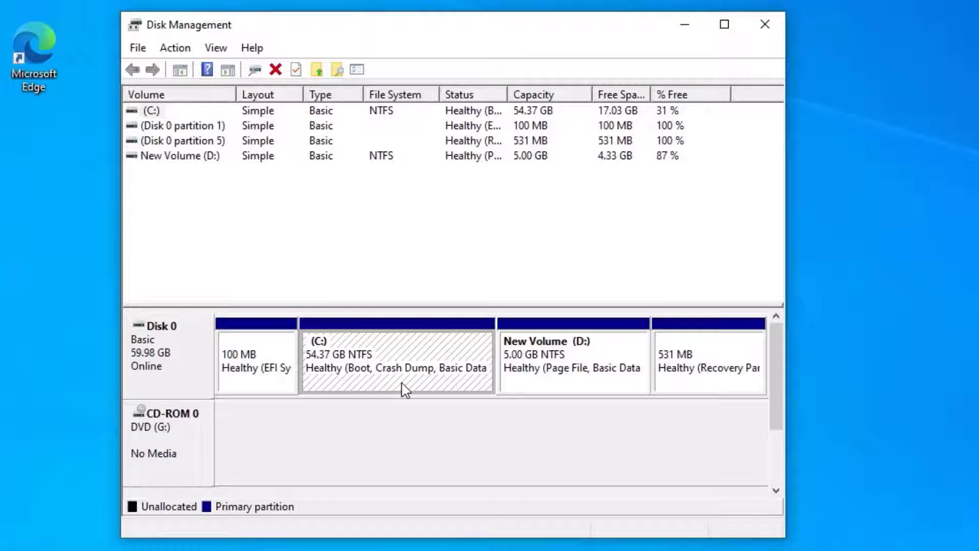
# Check the free space of the drives under This PC in File Explorer, returning to Disk Management when done.
pyautogui.press('super+s')
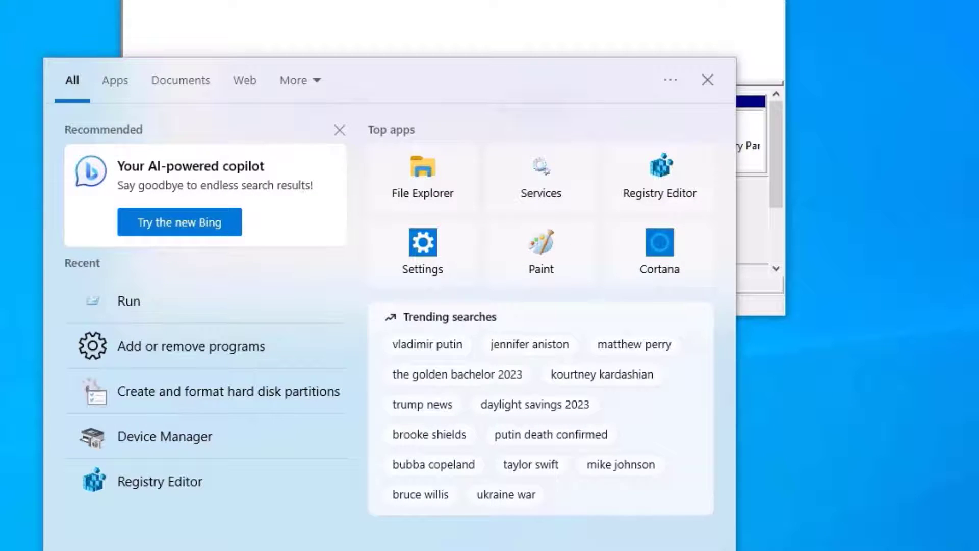
pyautogui.write('excel')
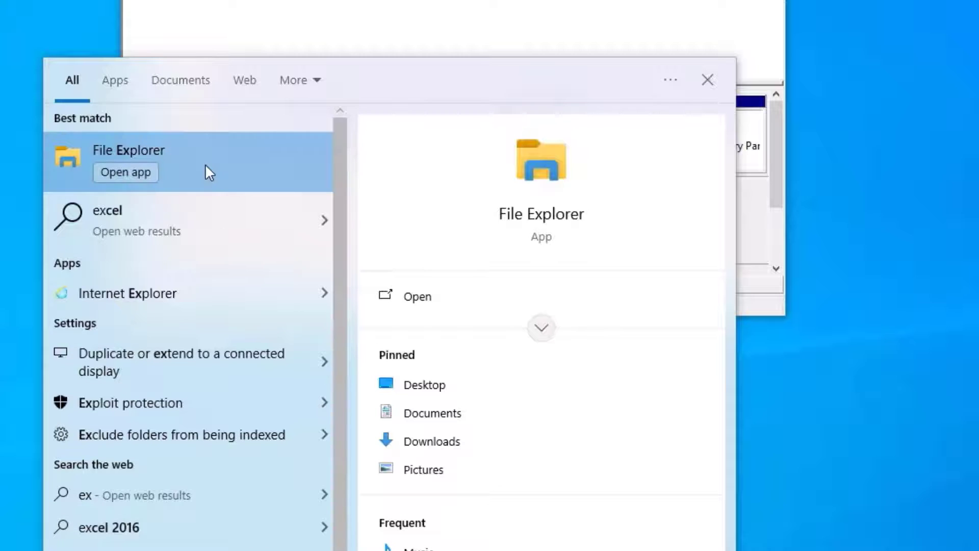
pyautogui.click(209, 172)
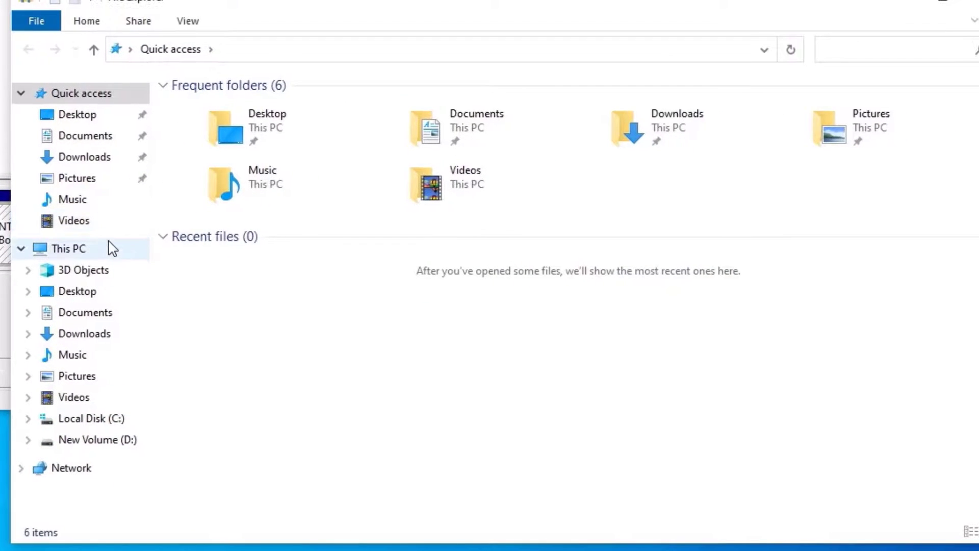
pyautogui.click(111, 248)
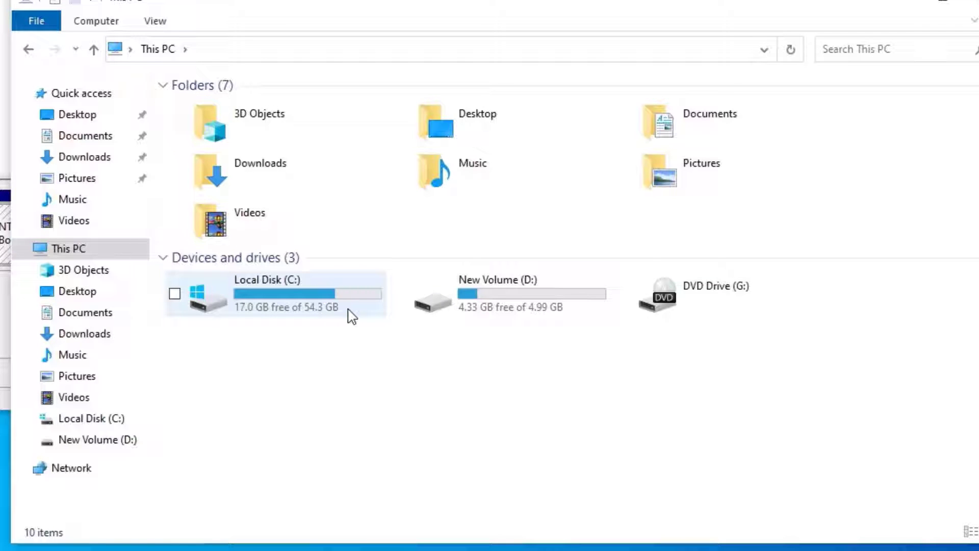
pyautogui.click(504, 297)
pyautogui.click(527, 398)
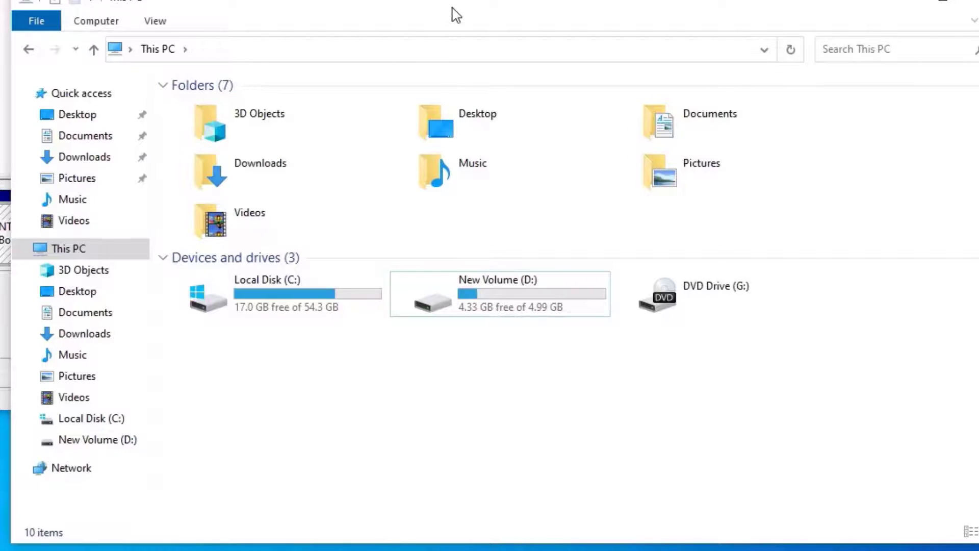
pyautogui.moveTo(452, 6); pyautogui.dragTo(424, 140)
pyautogui.click(970, 143)
pyautogui.click(477, 434)
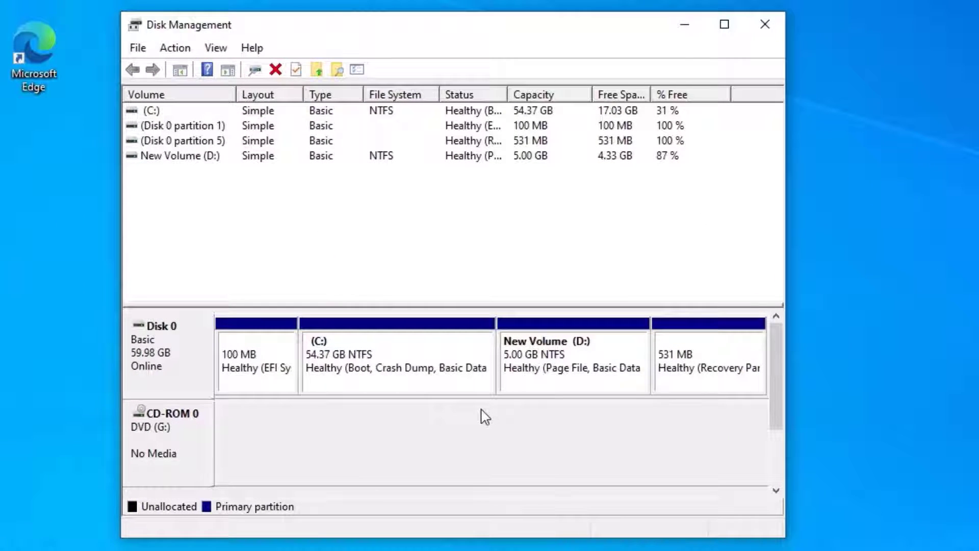
# Open the Shrink Volume settings for the C: partition on Disk 0.
pyautogui.click(454, 379)
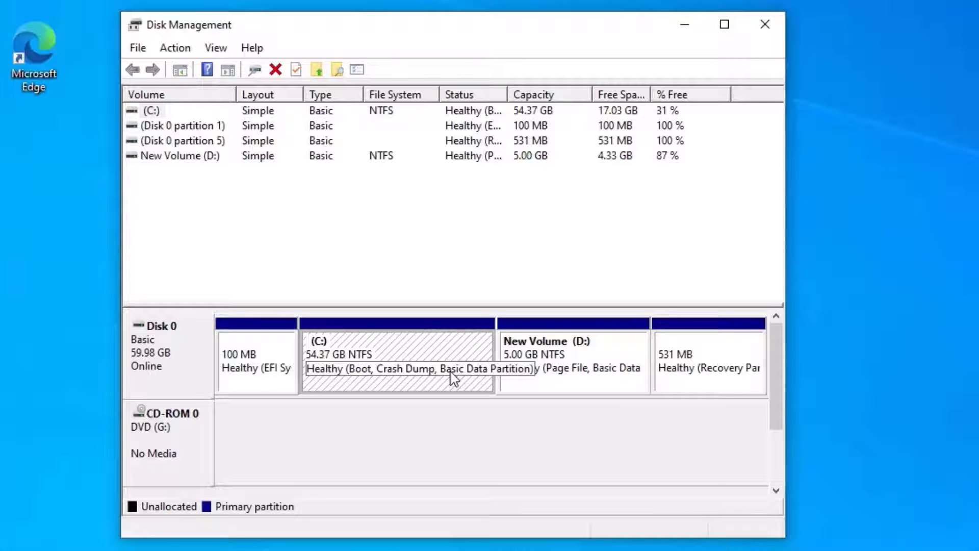
pyautogui.rightClick(344, 390)
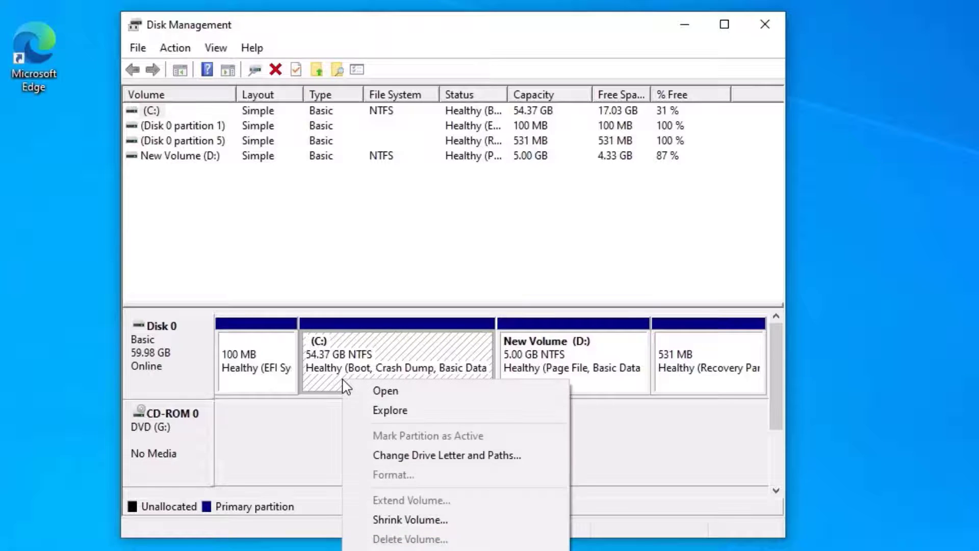
pyautogui.click(301, 459)
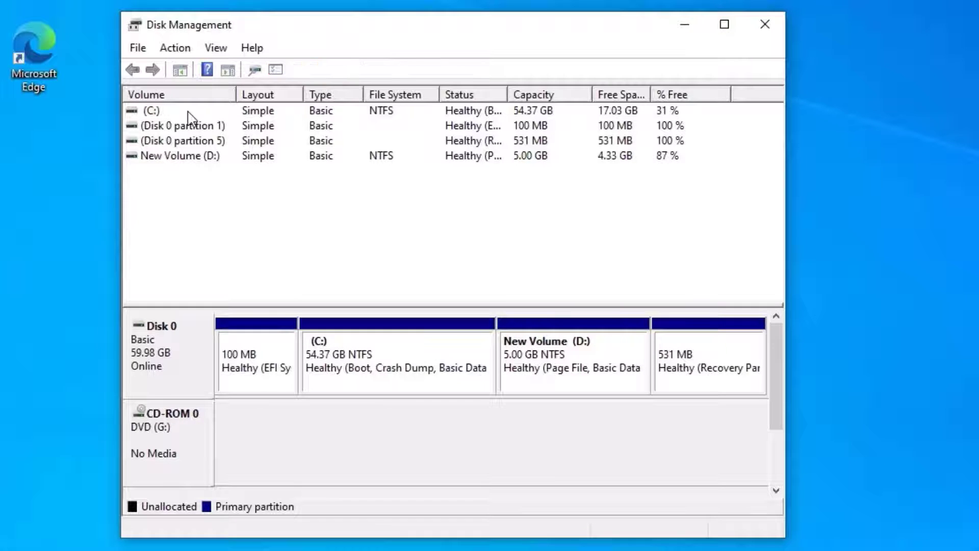
pyautogui.click(466, 111)
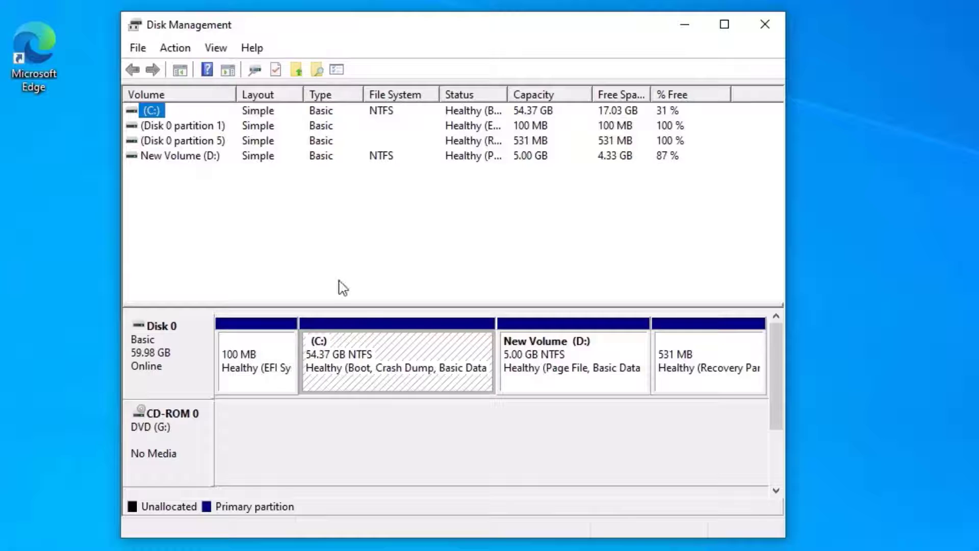
pyautogui.rightClick(369, 364)
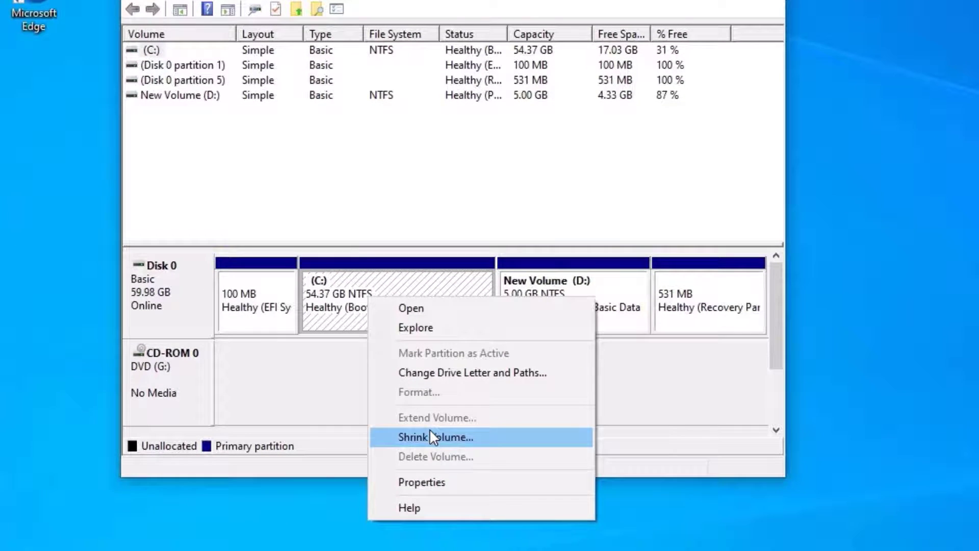
pyautogui.click(430, 432)
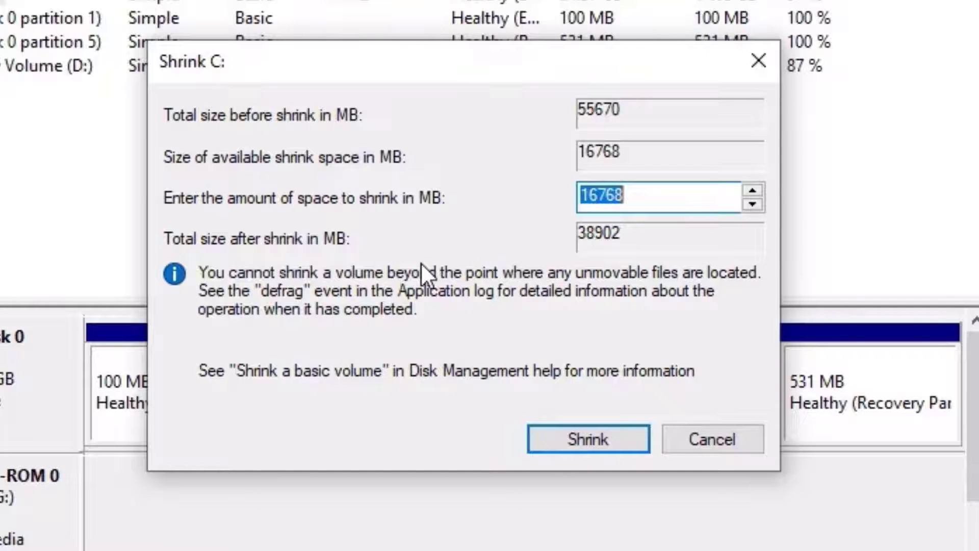
pyautogui.doubleClick(654, 187)
# Calculate 1024 × 10 with the Windows Search calculator to convert 10 GB to megabytes.
pyautogui.press('super+s')
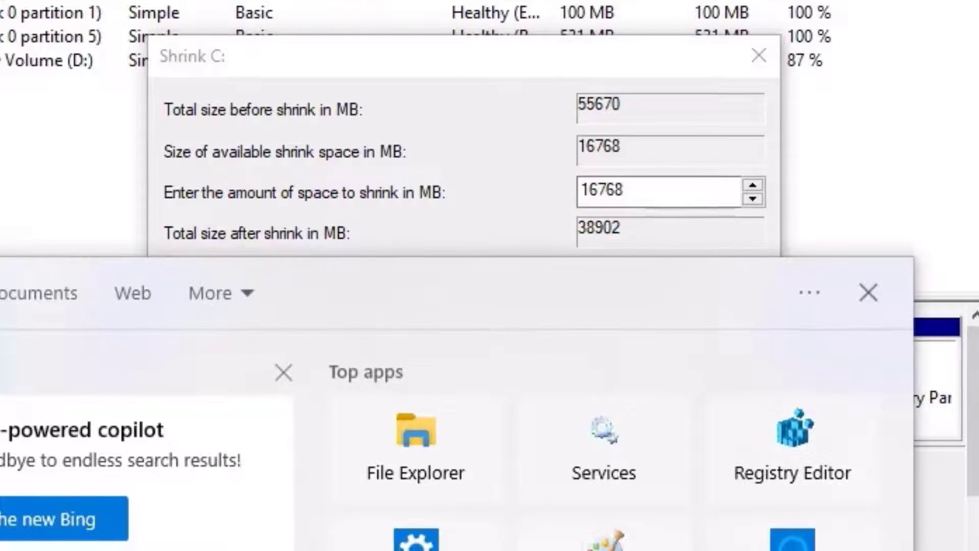
pyautogui.write('calc')
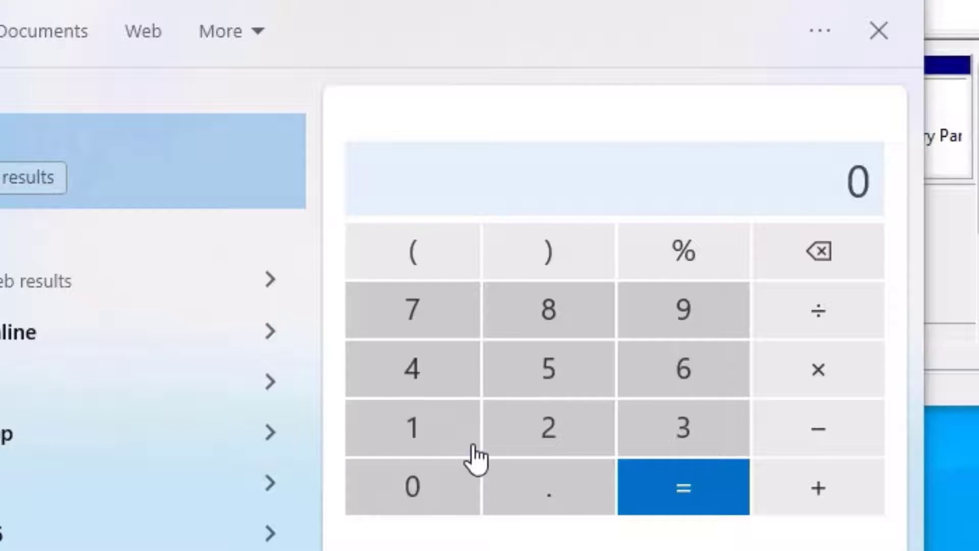
pyautogui.click(433, 431)
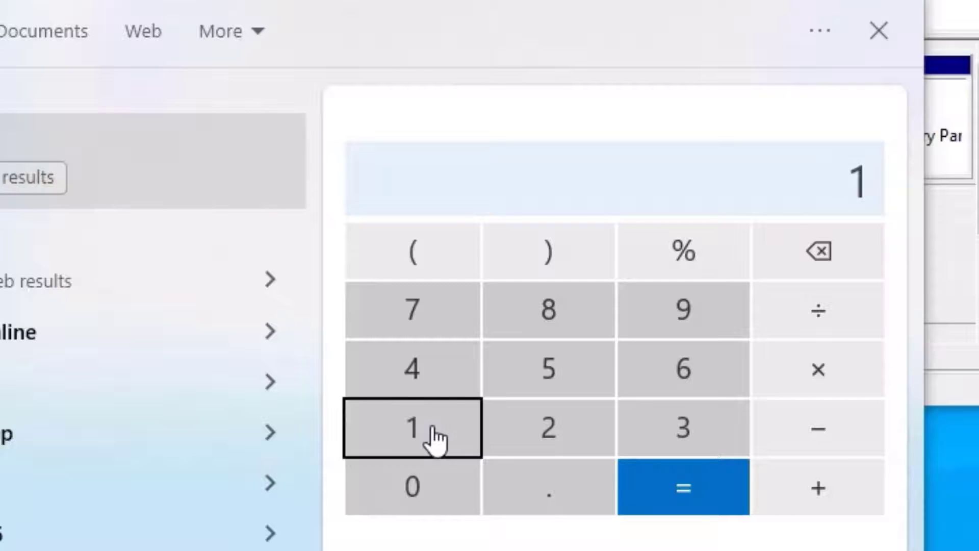
pyautogui.click(438, 497)
pyautogui.click(531, 443)
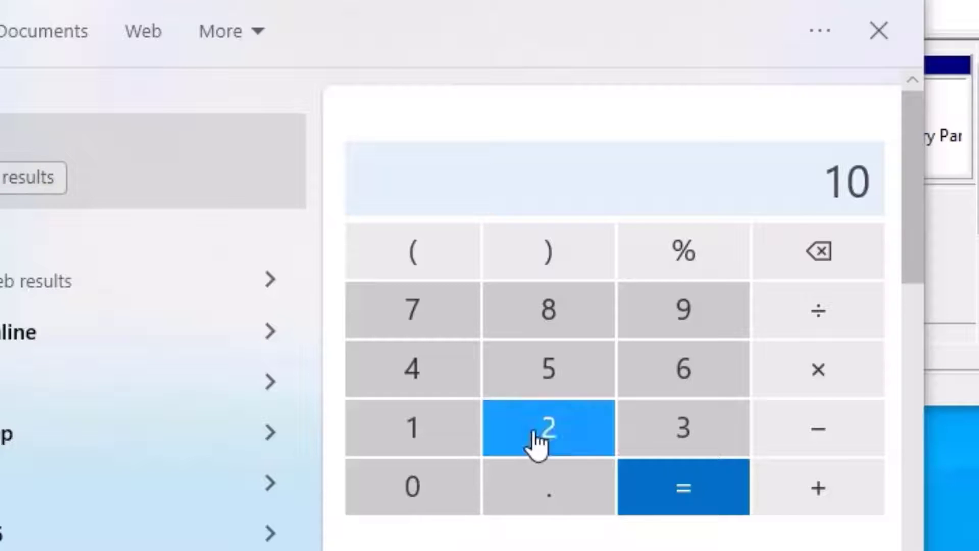
pyautogui.click(430, 398)
pyautogui.click(841, 392)
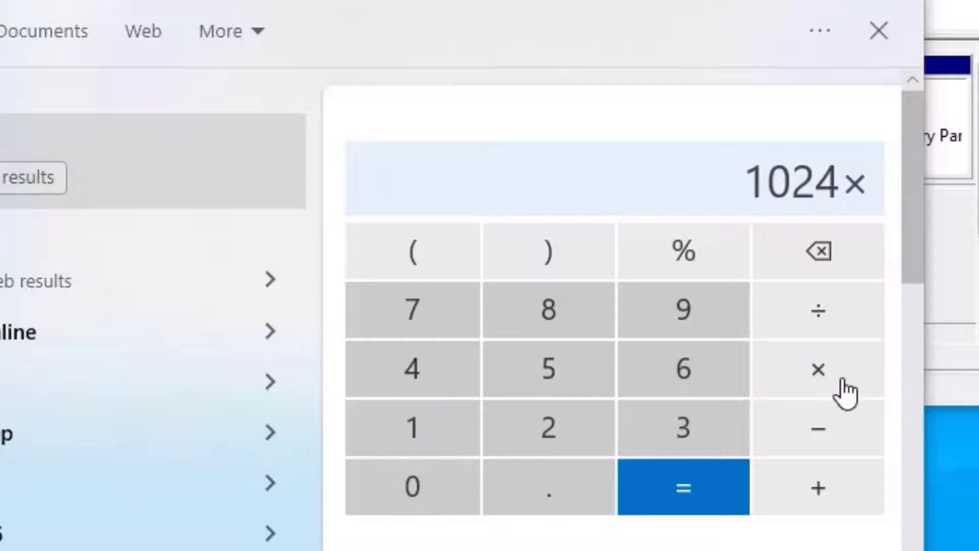
pyautogui.click(368, 434)
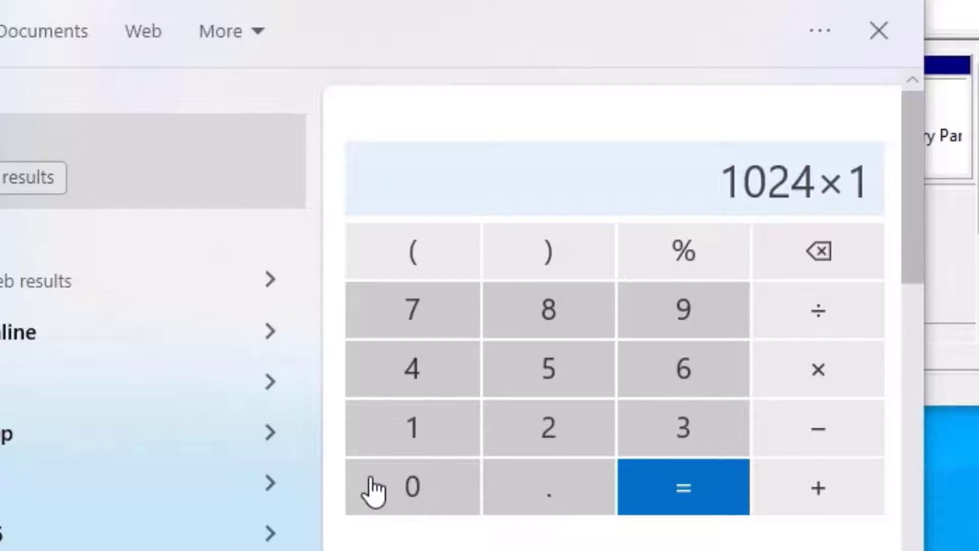
pyautogui.click(373, 489)
pyautogui.click(724, 506)
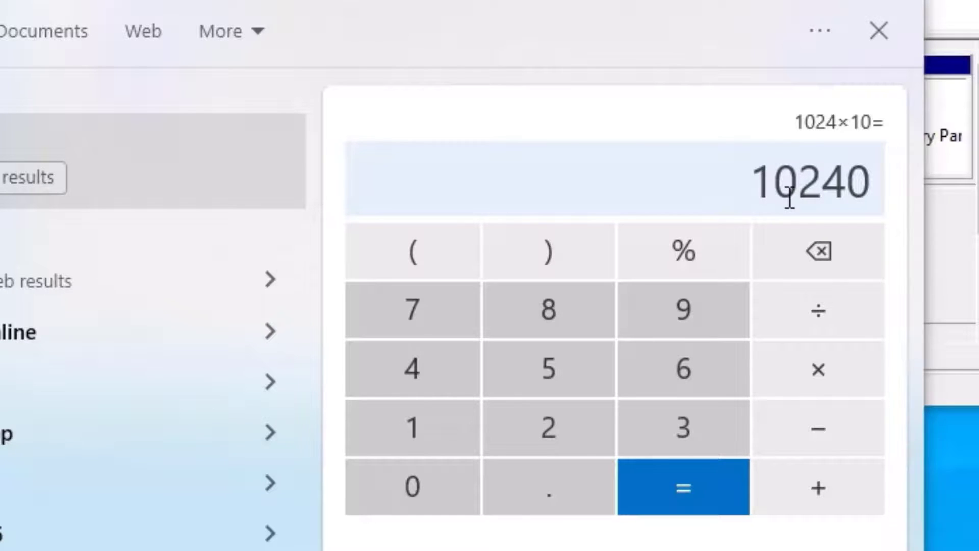
pyautogui.doubleClick(755, 191)
pyautogui.click(882, 30)
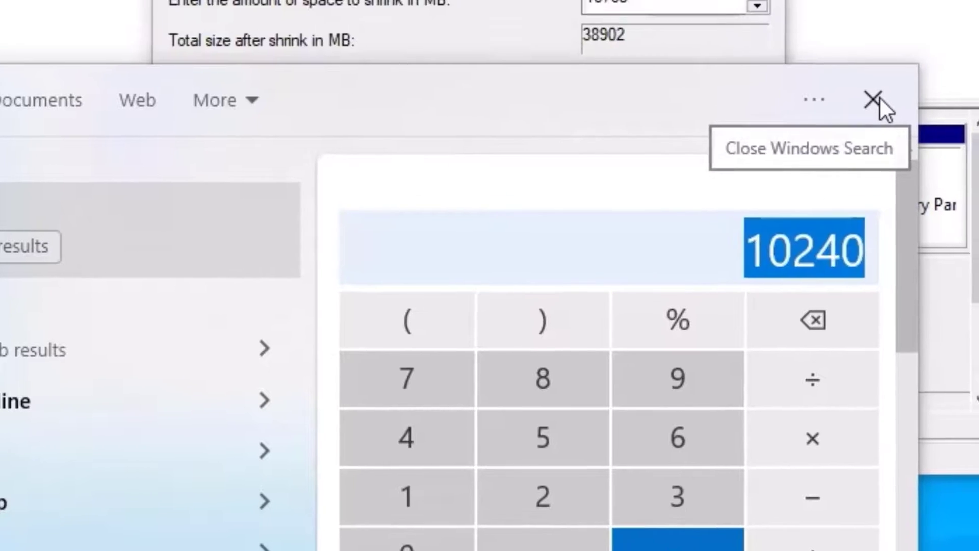
# Set the amount of space to shrink to 10240 MB and shrink the C: volume.
pyautogui.doubleClick(642, 181)
pyautogui.write('1')
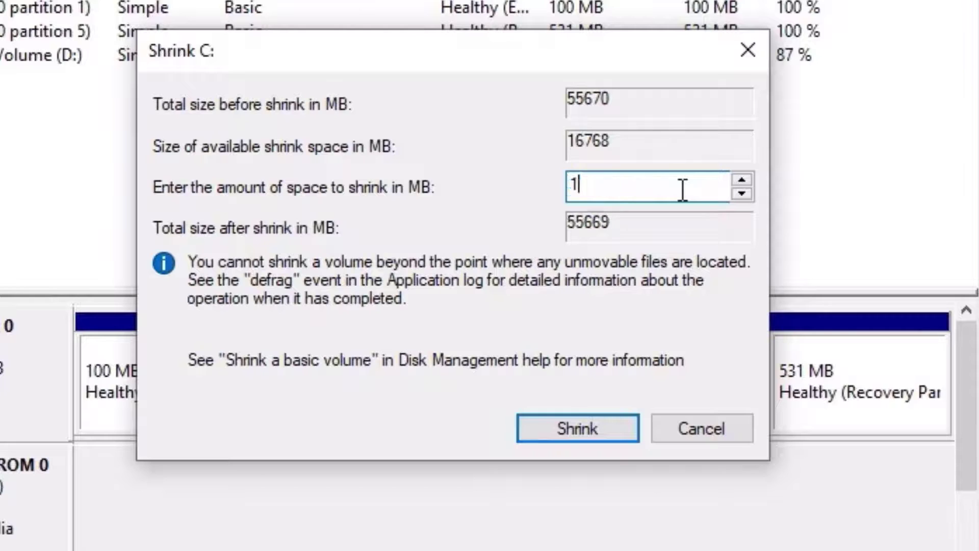
pyautogui.press('BackSpace')
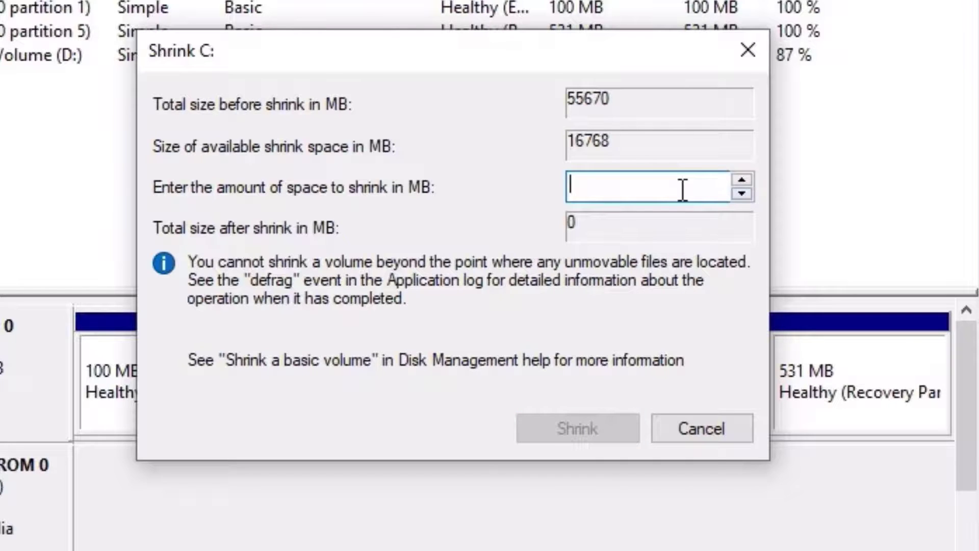
pyautogui.write('10240')
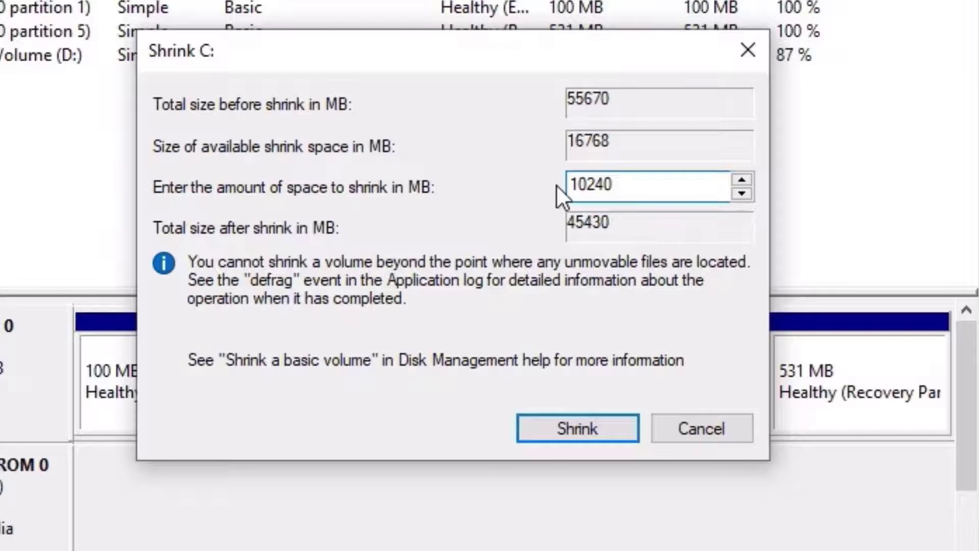
pyautogui.click(592, 430)
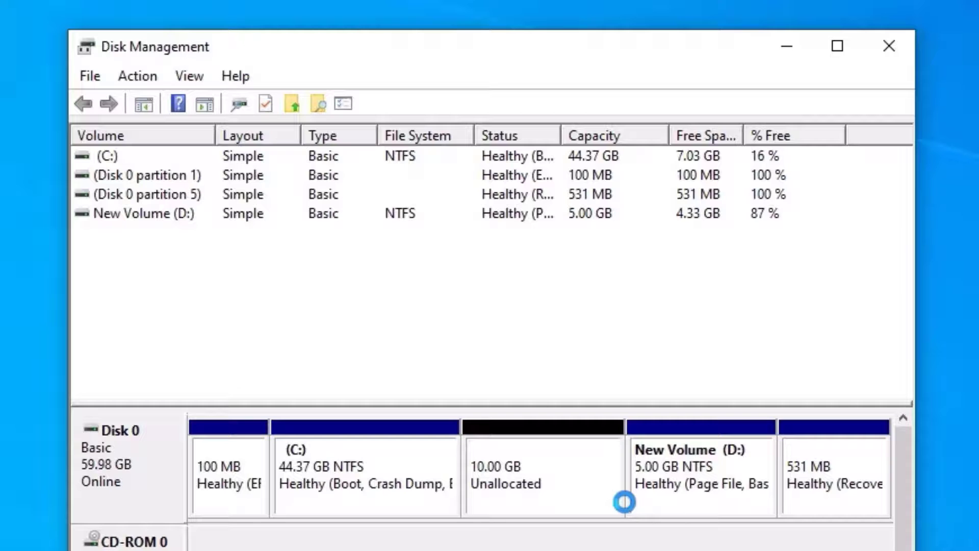
# Start a new simple volume in the unallocated space beside C: and accept the default volume size.
pyautogui.click(556, 504)
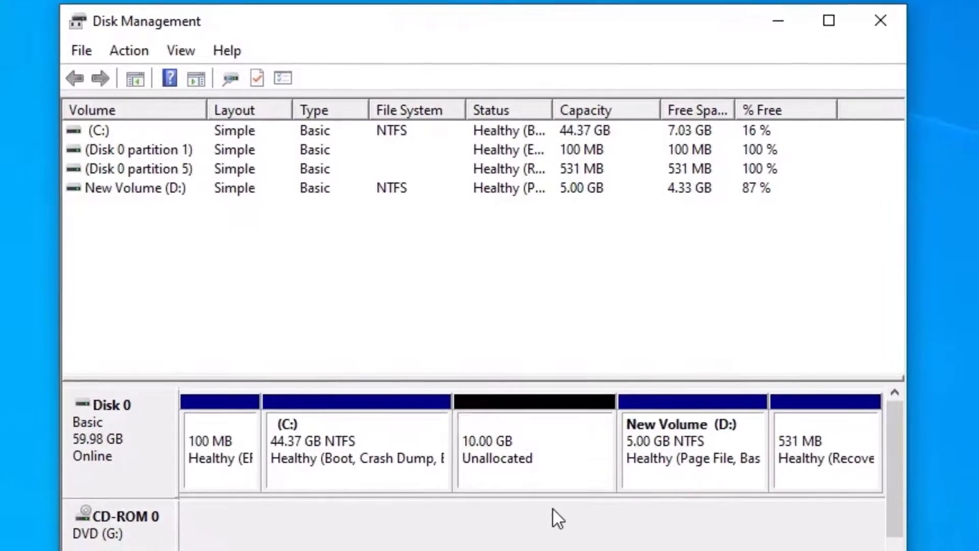
pyautogui.click(506, 458)
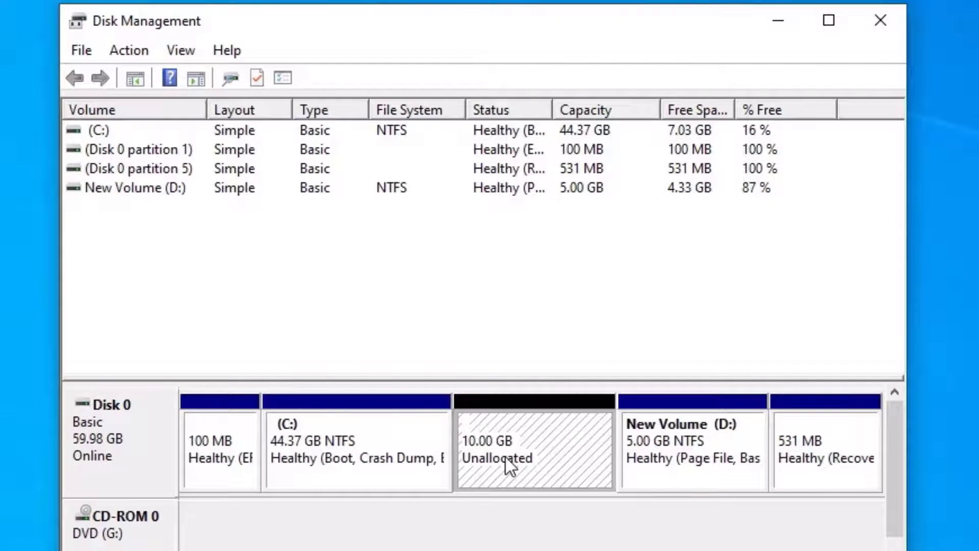
pyautogui.click(409, 436)
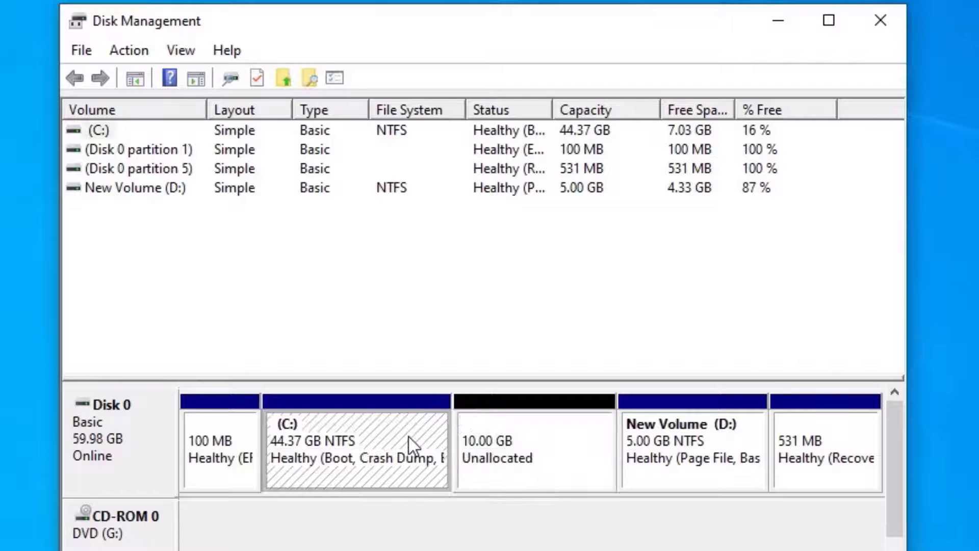
pyautogui.click(520, 418)
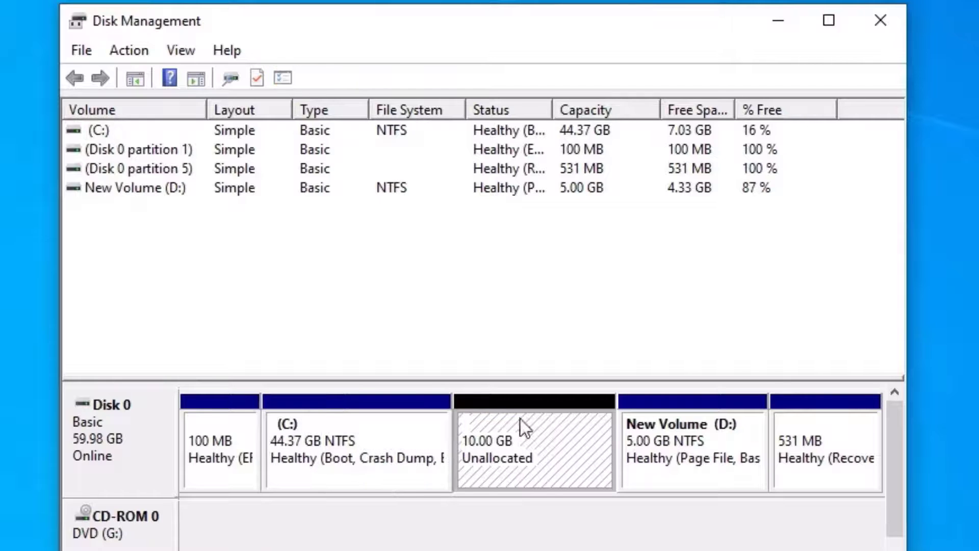
pyautogui.rightClick(546, 469)
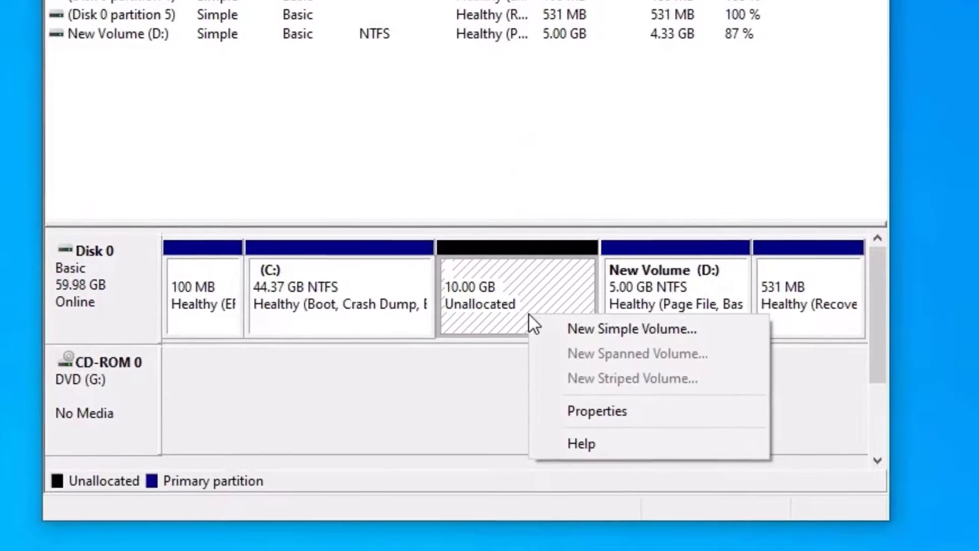
pyautogui.click(595, 333)
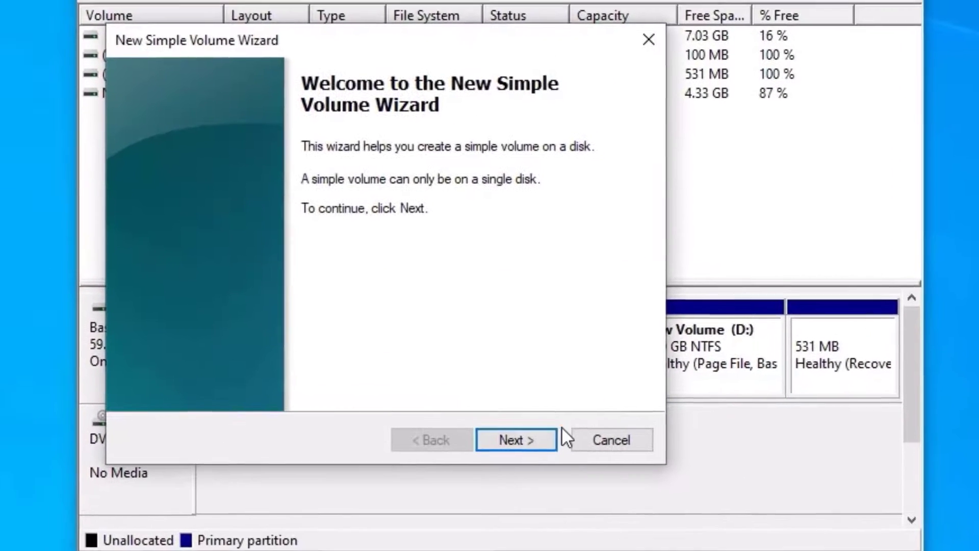
pyautogui.click(531, 433)
pyautogui.click(532, 434)
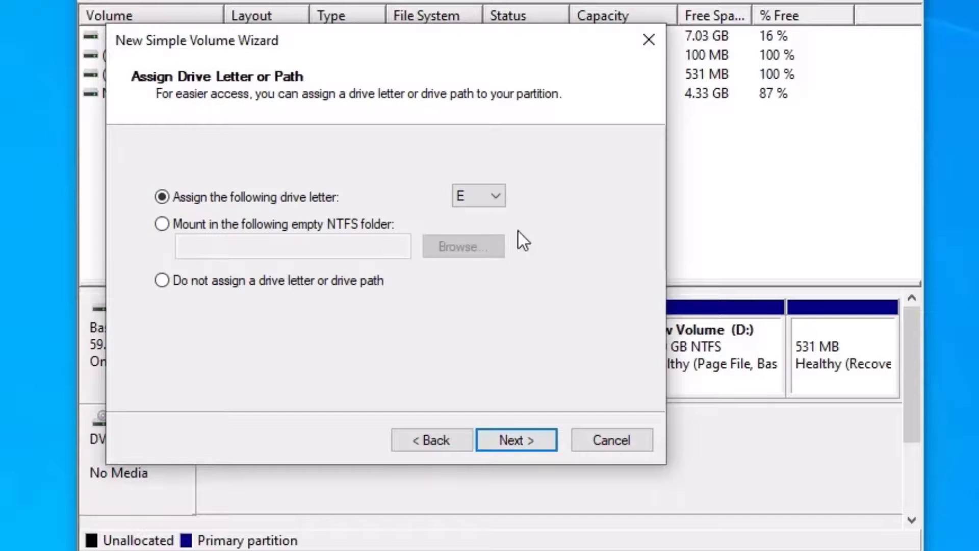
# Assign drive letter E to the new simple volume and continue to its format settings.
pyautogui.click(487, 196)
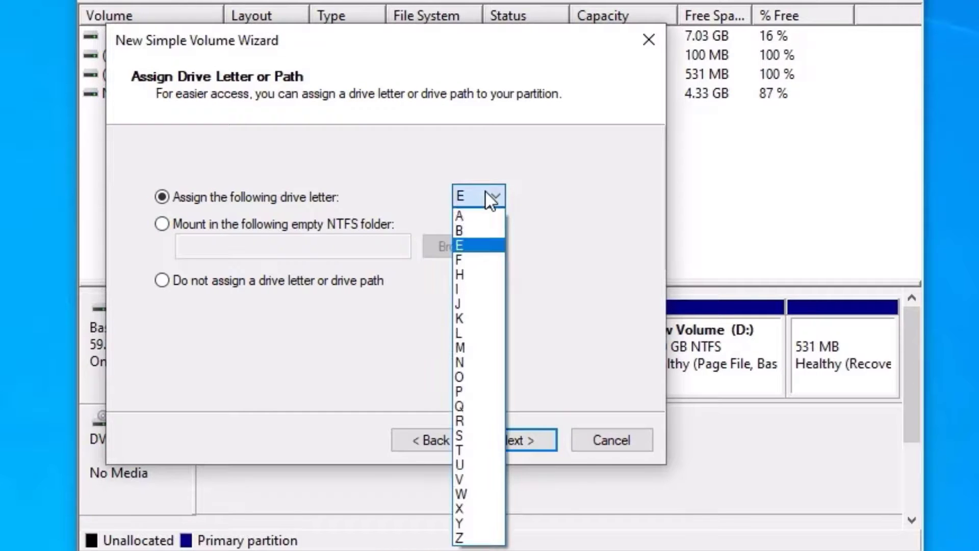
pyautogui.click(465, 246)
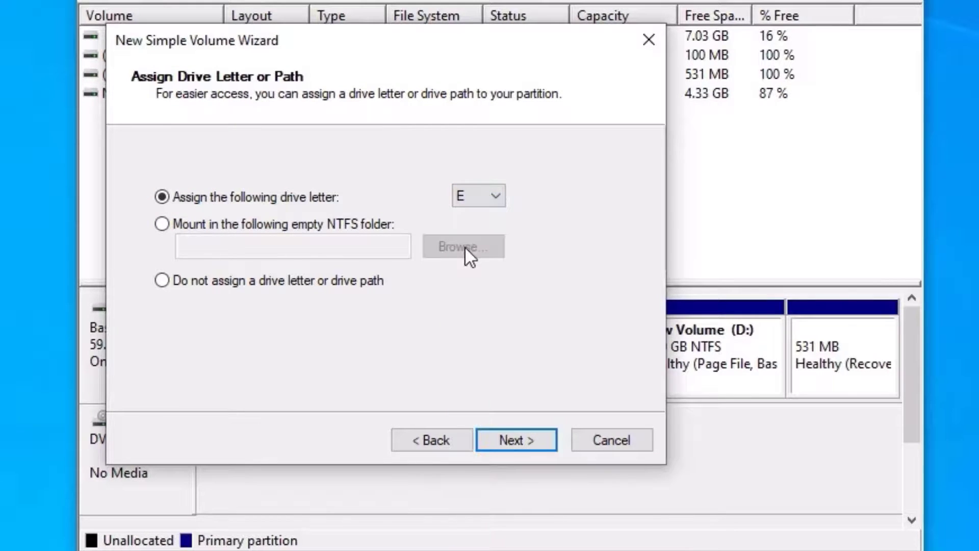
pyautogui.click(524, 437)
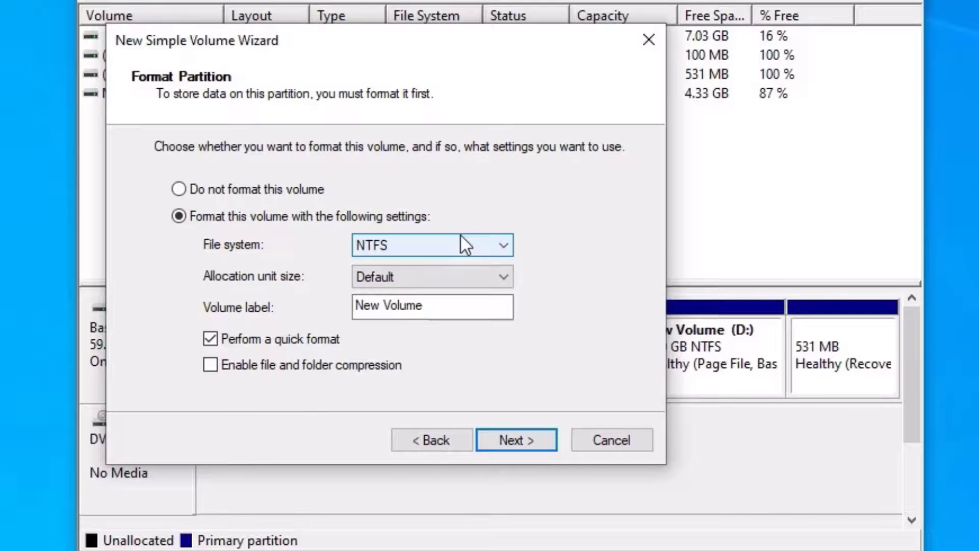
# Format the partition as NTFS with default allocation unit size, quick format and the label New Volume, and finish creating it.
pyautogui.click(465, 244)
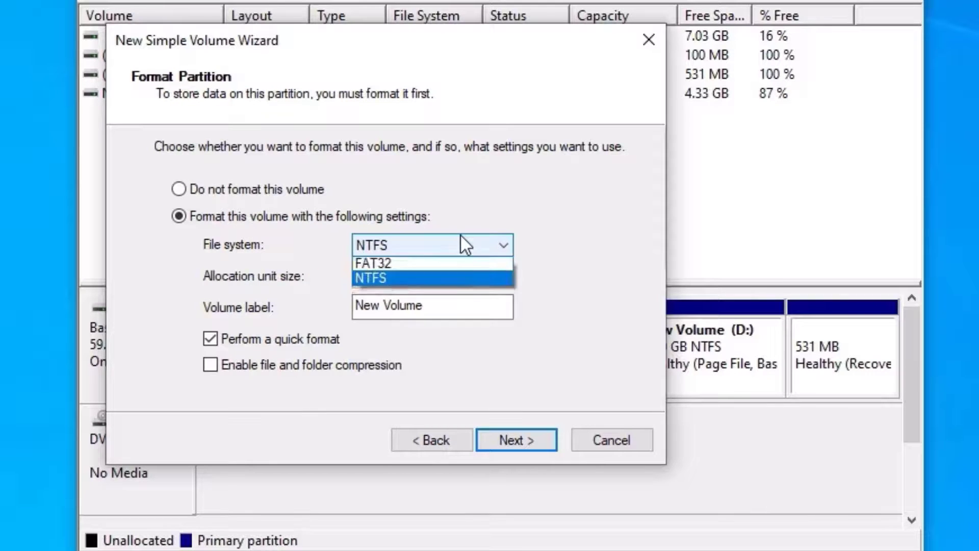
pyautogui.click(430, 280)
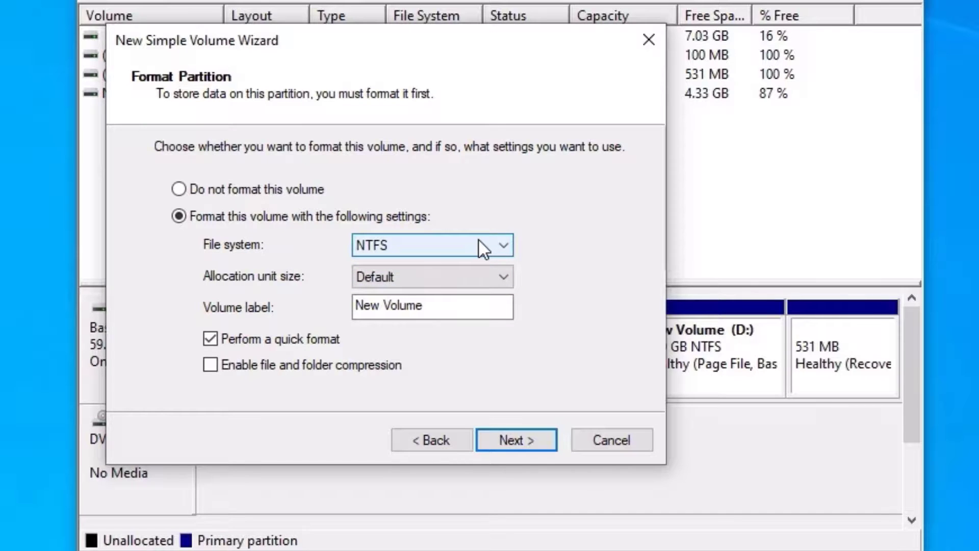
pyautogui.doubleClick(444, 306)
pyautogui.click(446, 308)
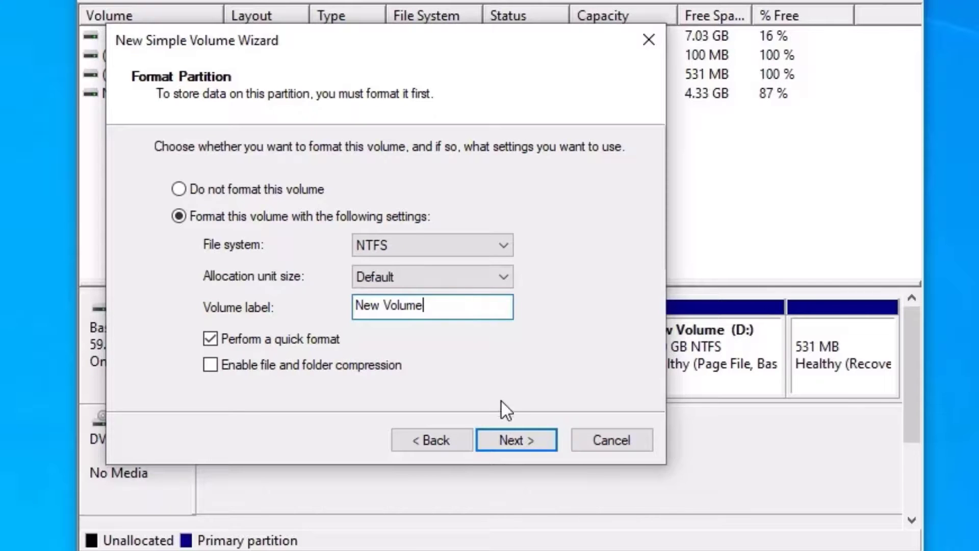
pyautogui.click(512, 440)
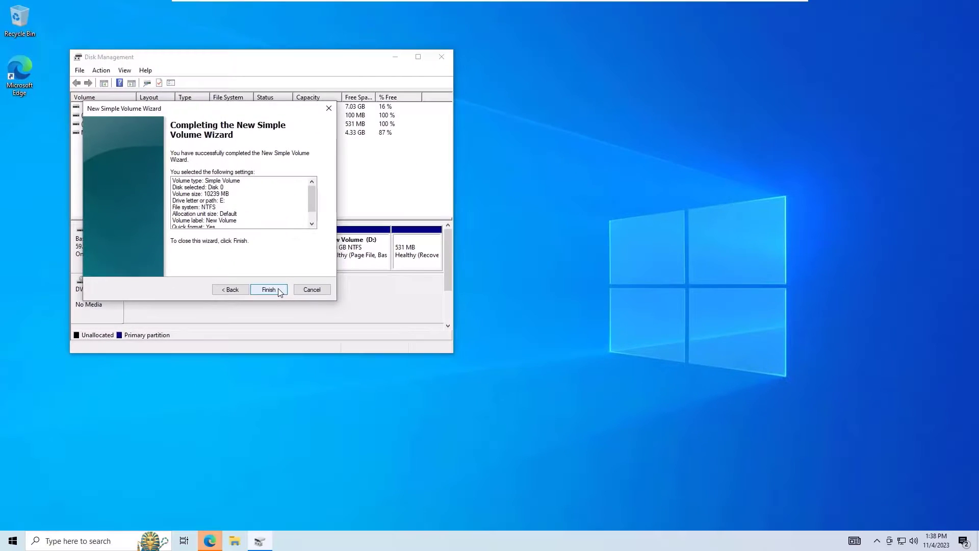
pyautogui.click(269, 290)
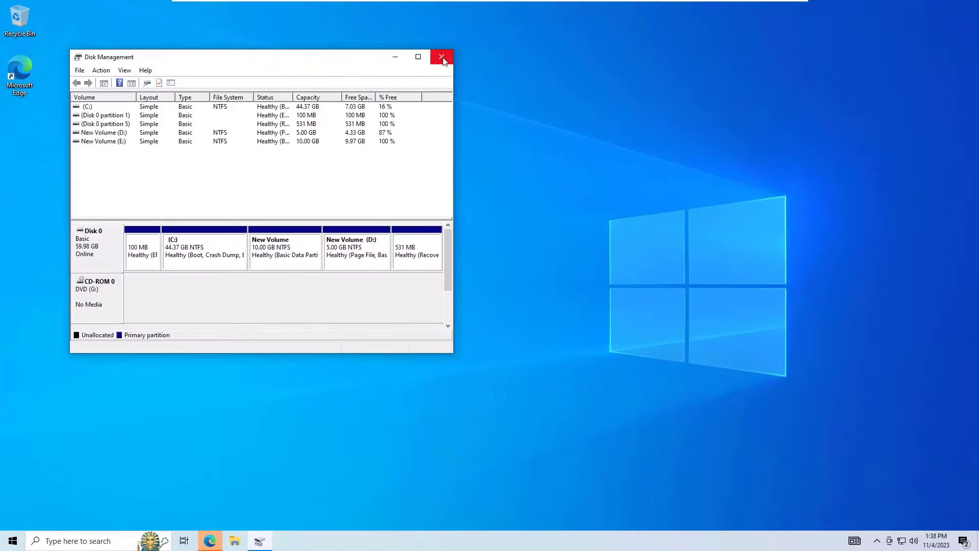
# Close Disk Management and check the New Volume (E:) drive under This PC in File Explorer.
pyautogui.click(443, 57)
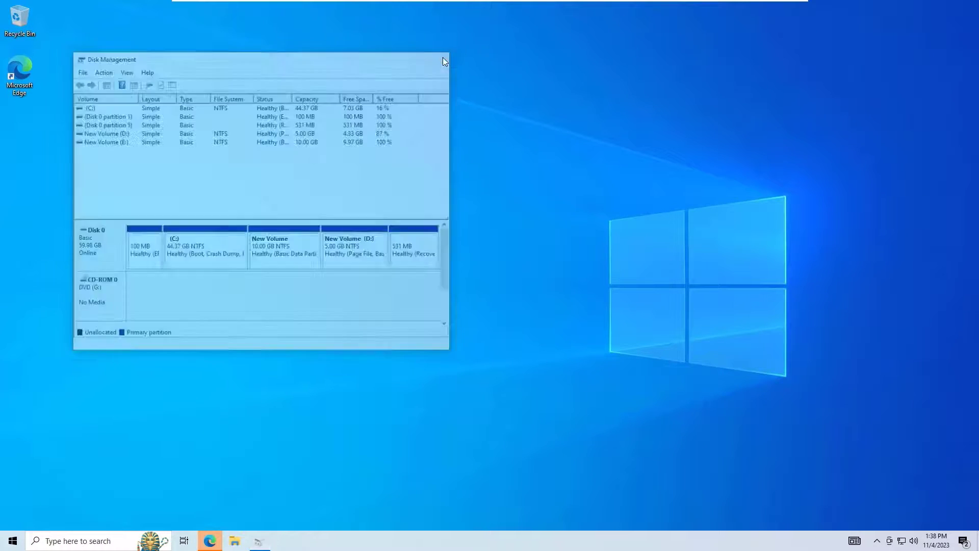
pyautogui.click(96, 541)
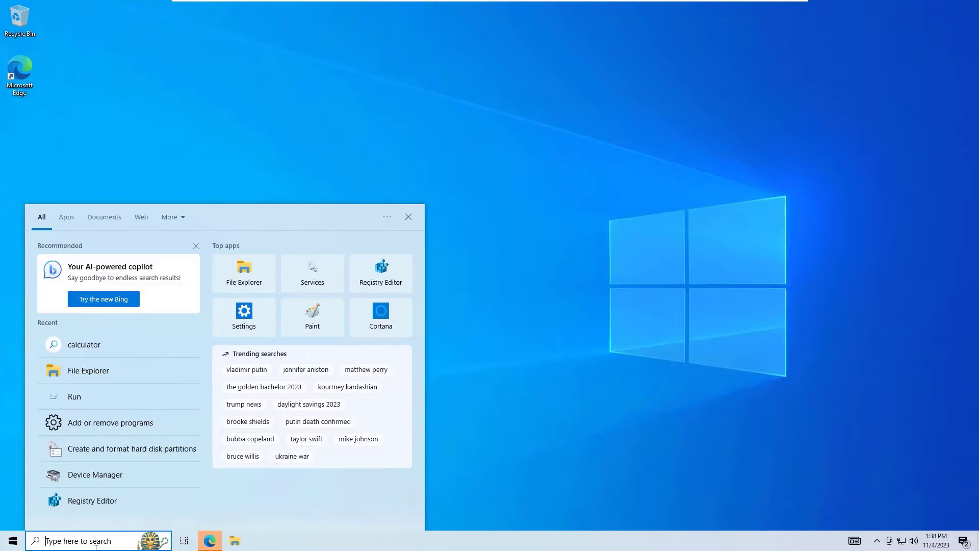
pyautogui.click(241, 268)
pyautogui.click(235, 336)
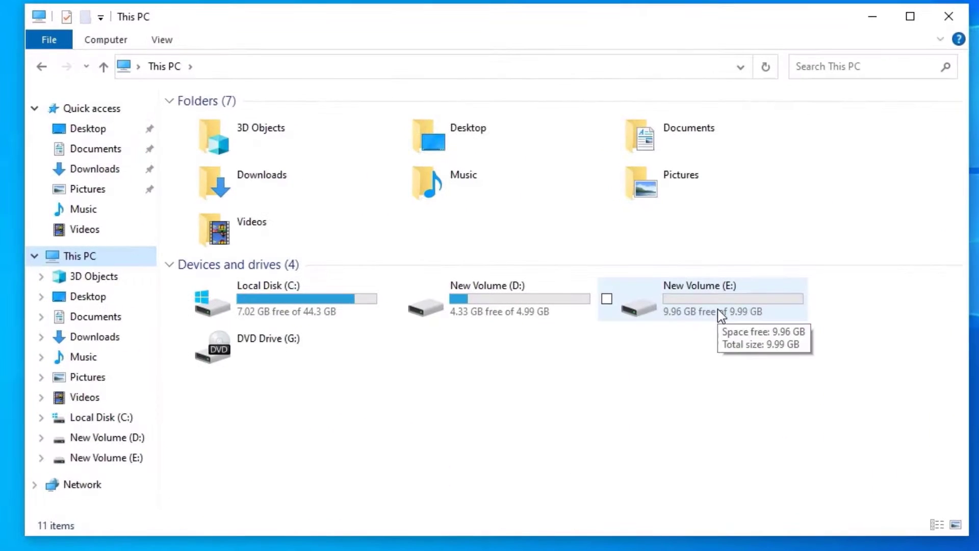
pyautogui.click(690, 312)
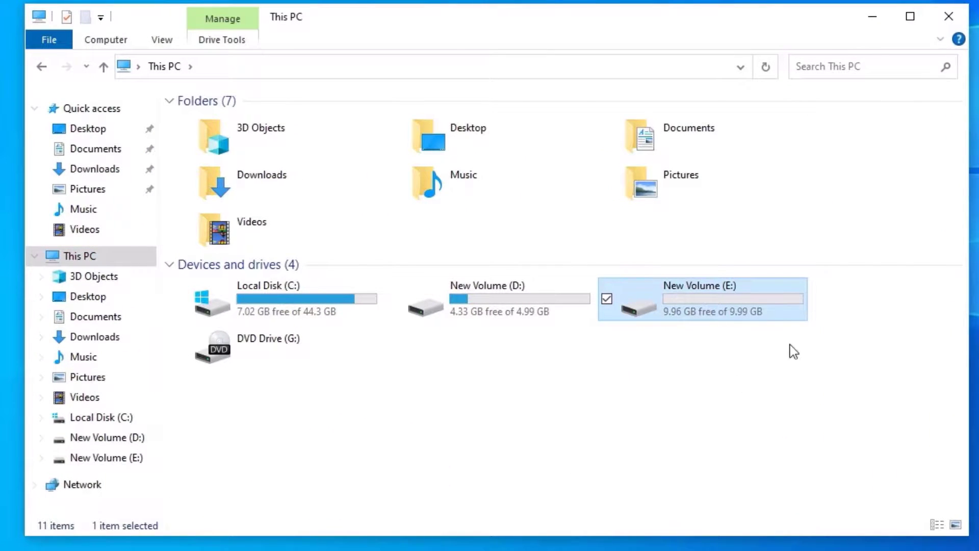